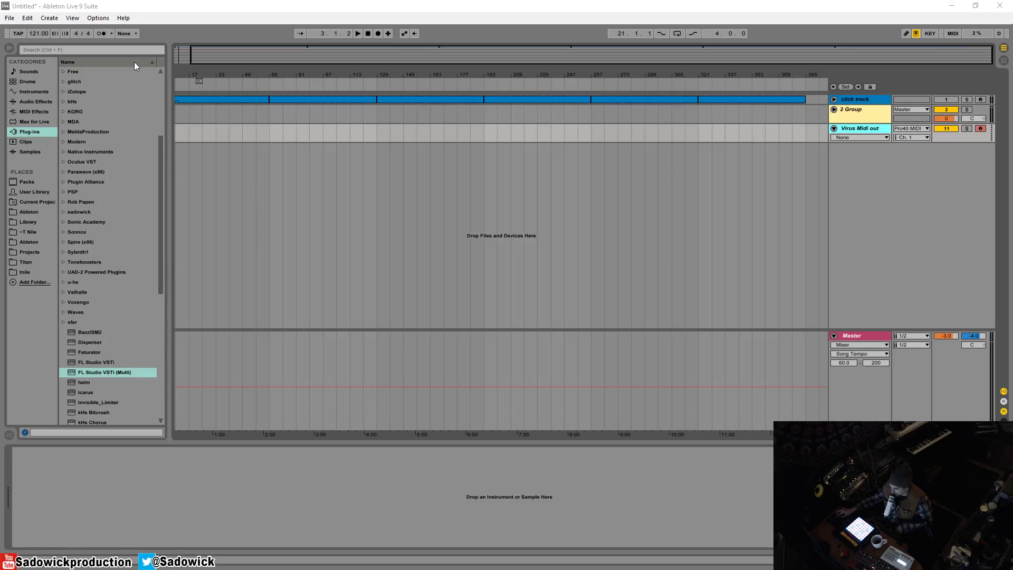
# Drag FL Studio VSTi (Multi) from Plug-ins into the arrangement and show its plugin window
pyautogui.click(107, 371)
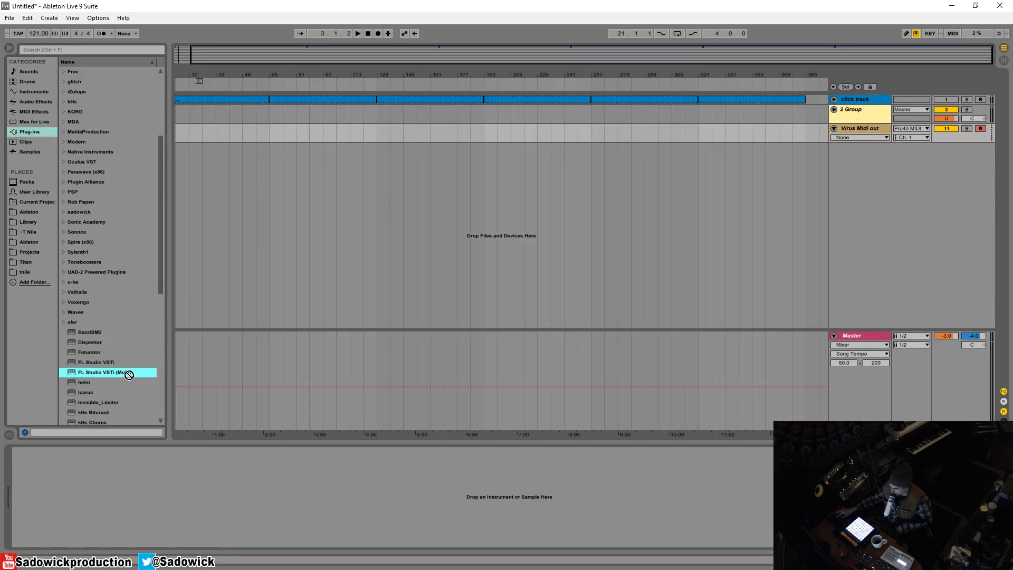
pyautogui.moveTo(388, 164); pyautogui.dragTo(388, 164)
pyautogui.click(35, 452)
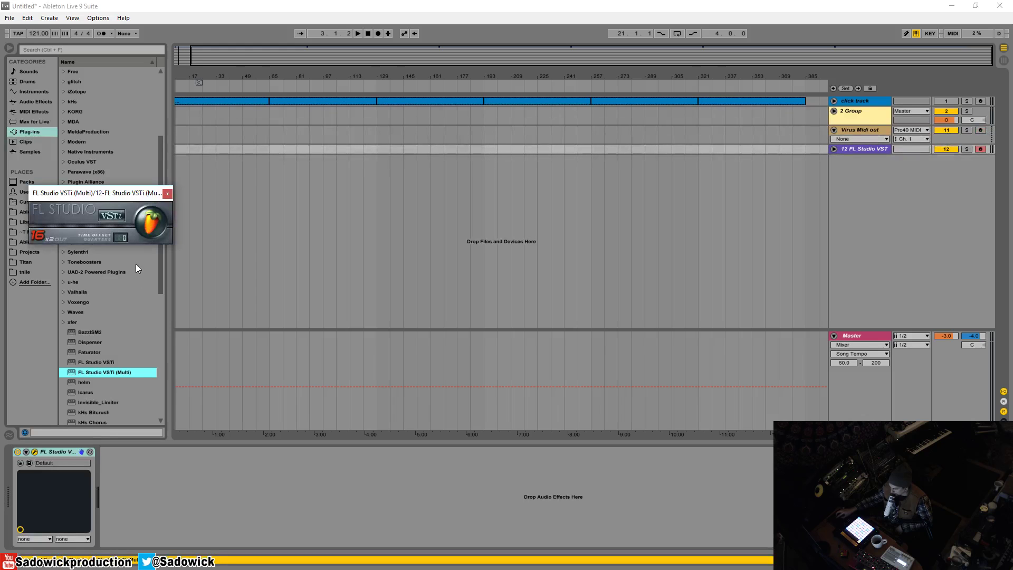
# Open the full FL interface, move the Mixer below, and add two Kick steps and a Clap step
pyautogui.click(151, 221)
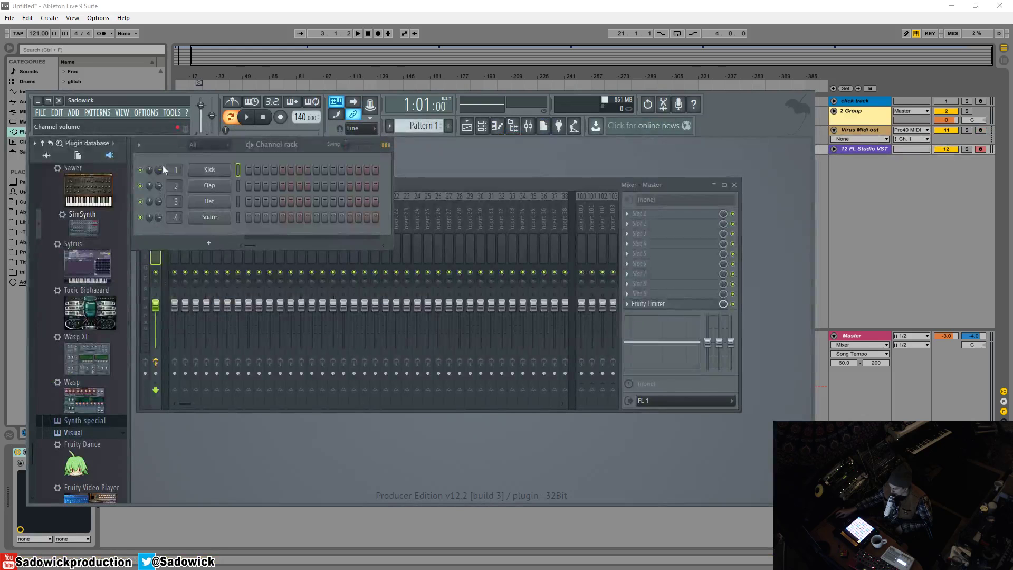
pyautogui.moveTo(543, 188); pyautogui.dragTo(569, 279)
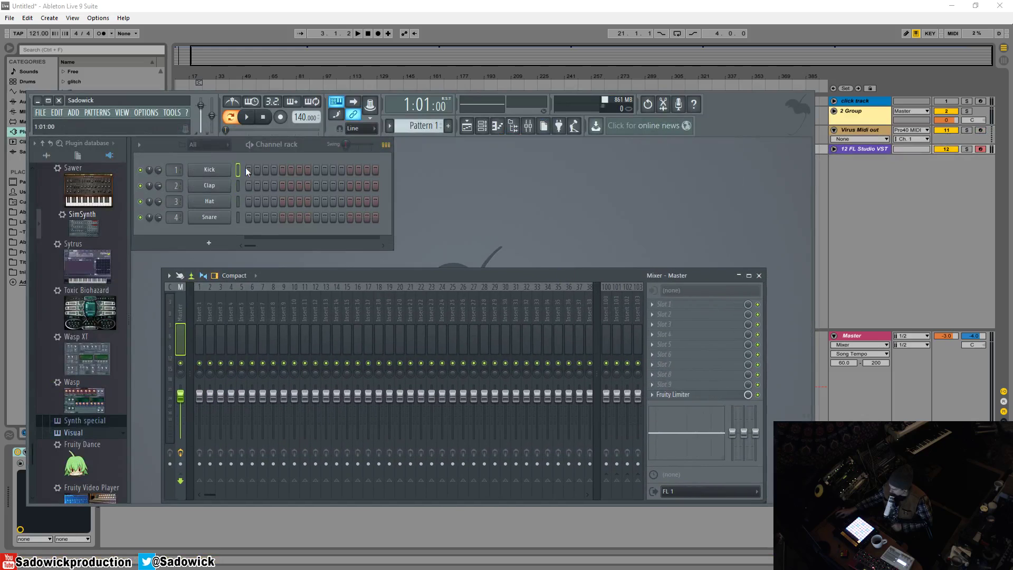
pyautogui.click(249, 170)
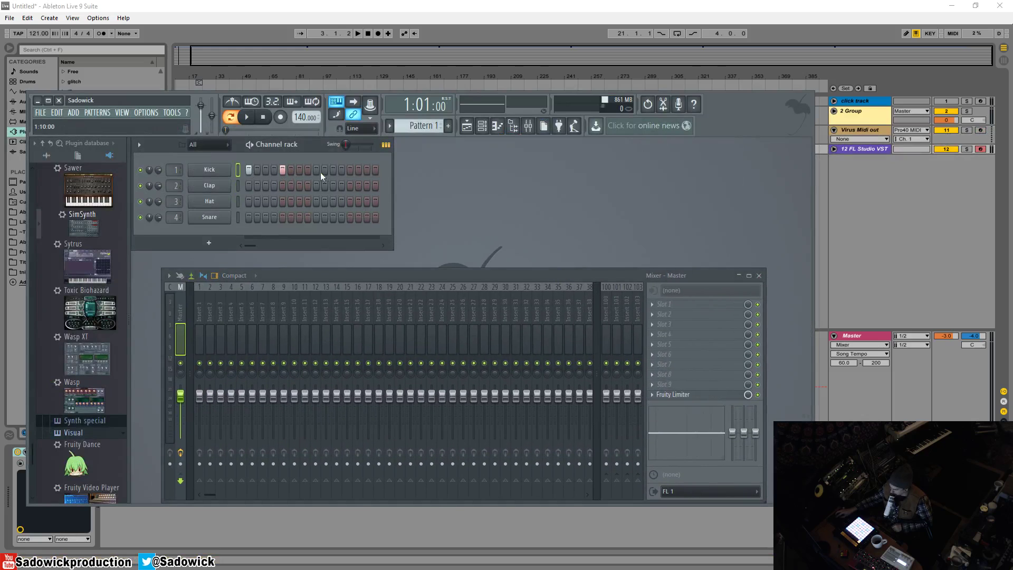
pyautogui.click(350, 171)
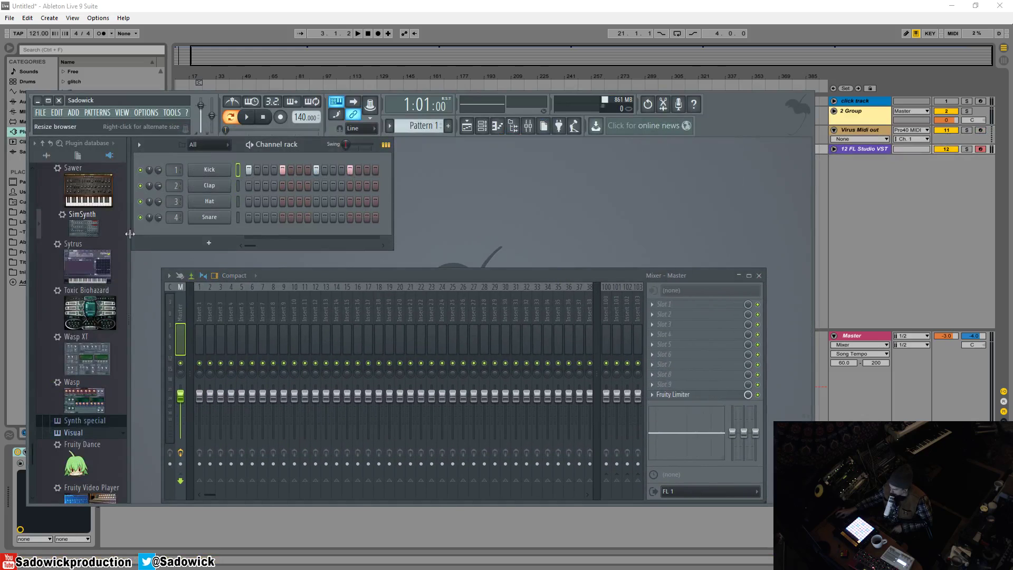
pyautogui.click(210, 186)
# Open the Clap sample's settings and play the beat once, then stop
pyautogui.click(283, 187)
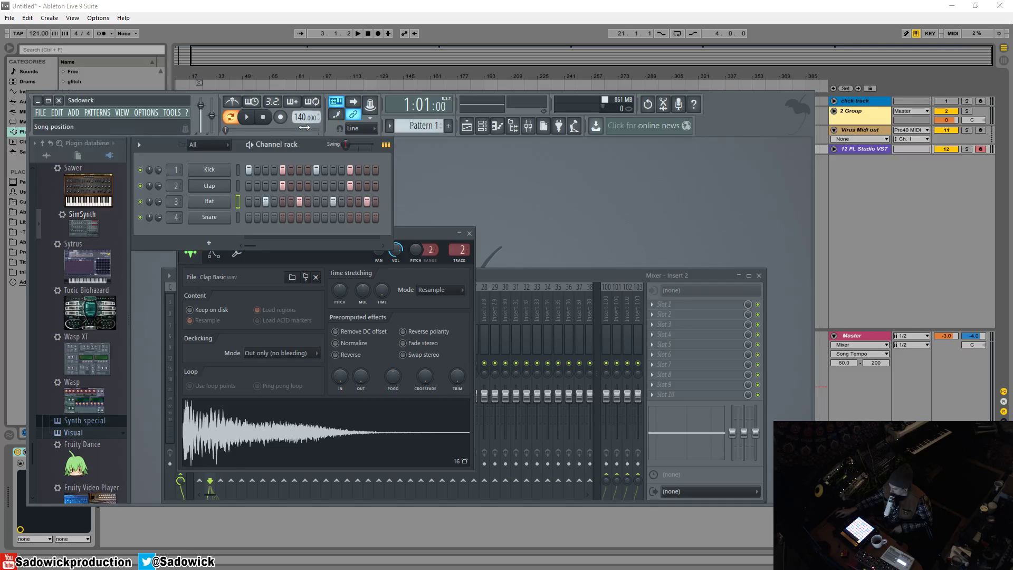
pyautogui.press('space')
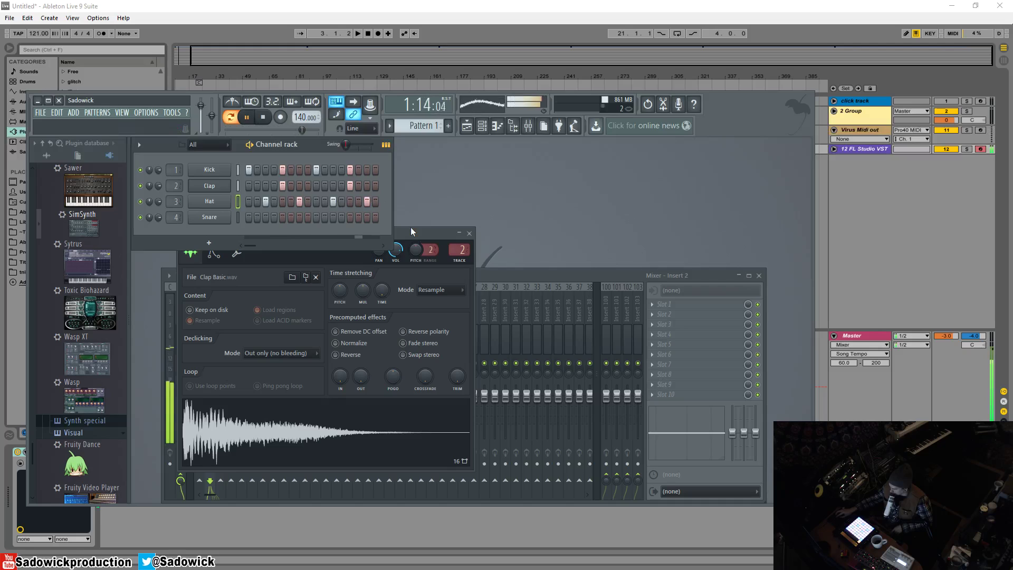
pyautogui.press('space')
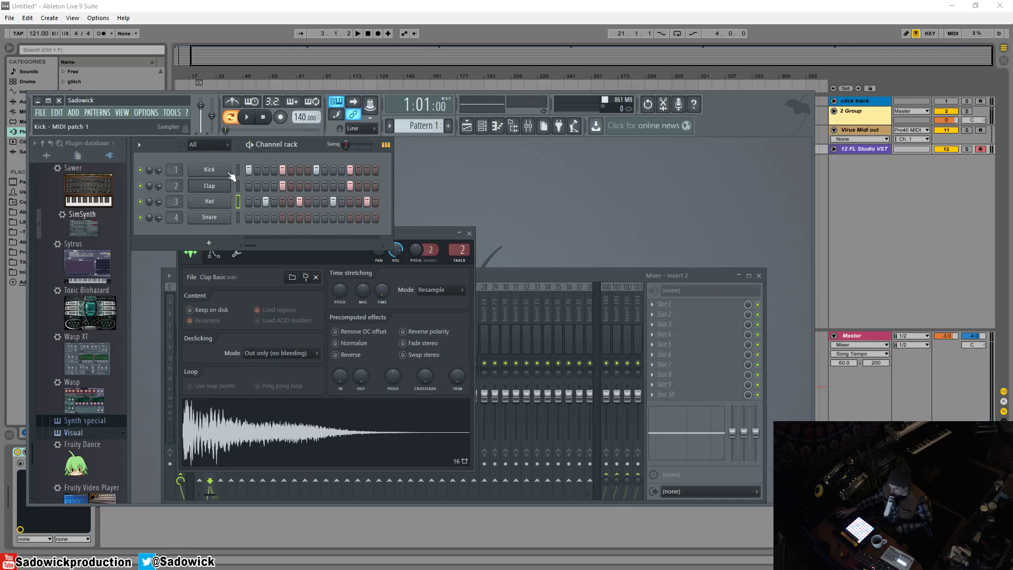
# Close the Clap and Kick sample settings windows and reposition the Mixer
pyautogui.click(471, 236)
pyautogui.moveTo(475, 275); pyautogui.dragTo(475, 263)
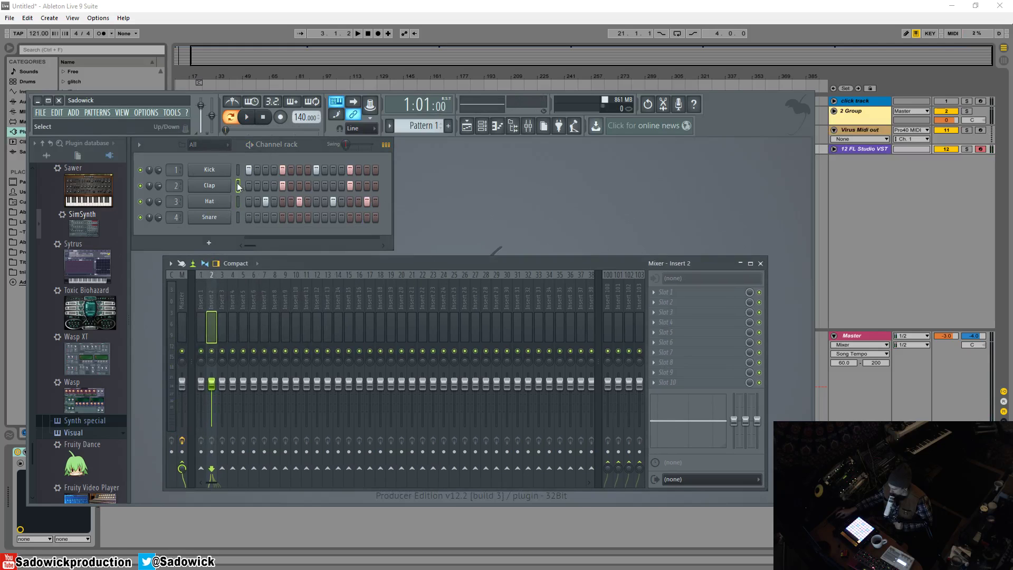
pyautogui.click(210, 170)
pyautogui.click(456, 220)
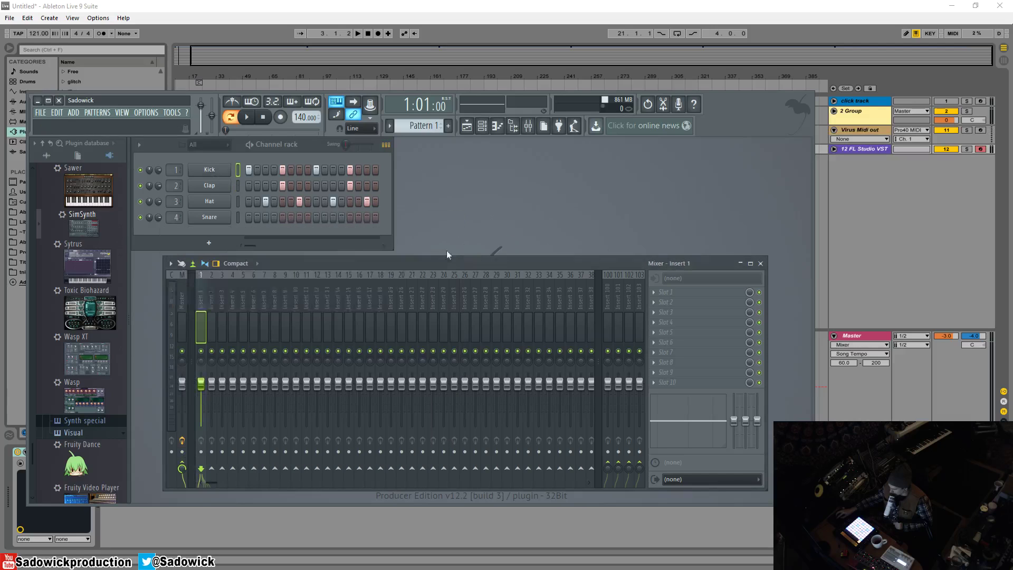
pyautogui.moveTo(441, 264)
pyautogui.mouseDown()
pyautogui.moveTo(441, 253)
pyautogui.moveTo(442, 262)
pyautogui.mouseUp()
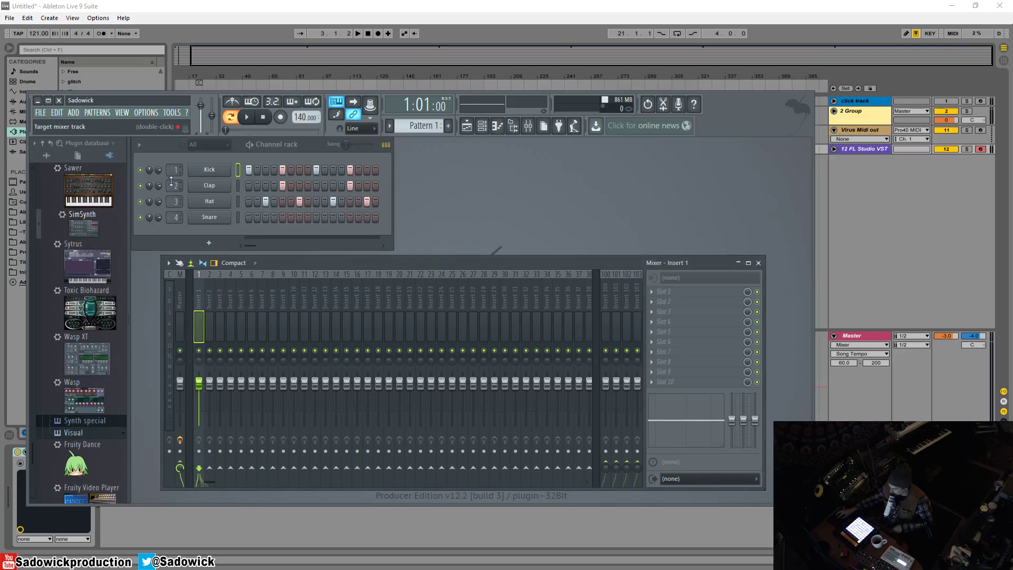
# Play and stop the pattern, select Insert 1 in the Mixer, and move the Mixer higher
pyautogui.press('space')
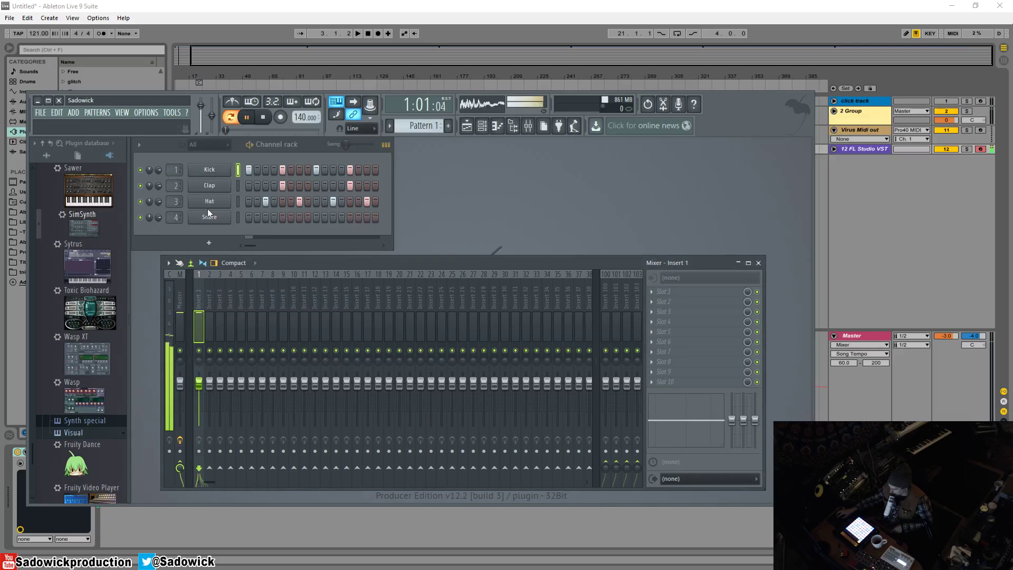
pyautogui.press('space')
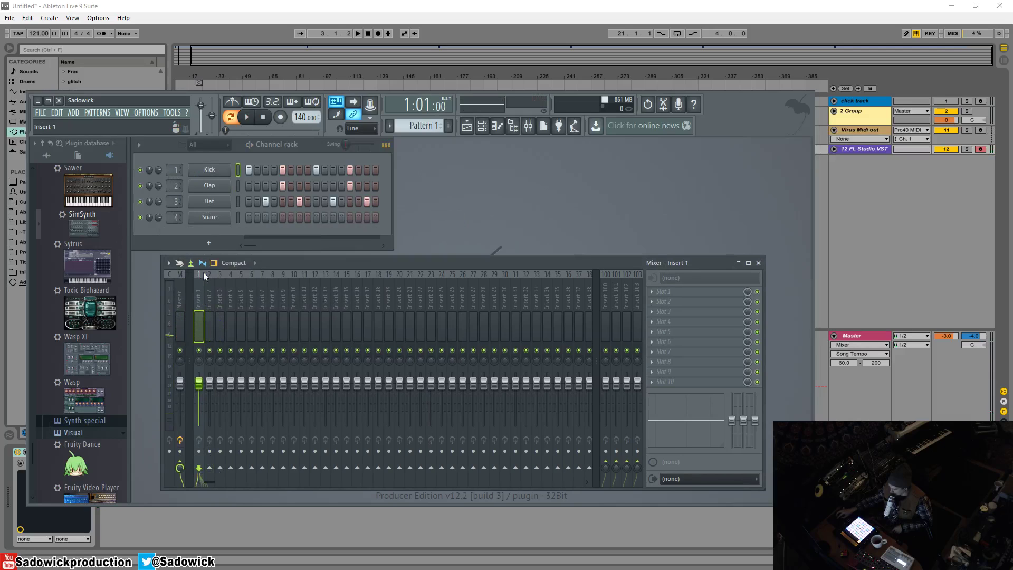
pyautogui.click(214, 298)
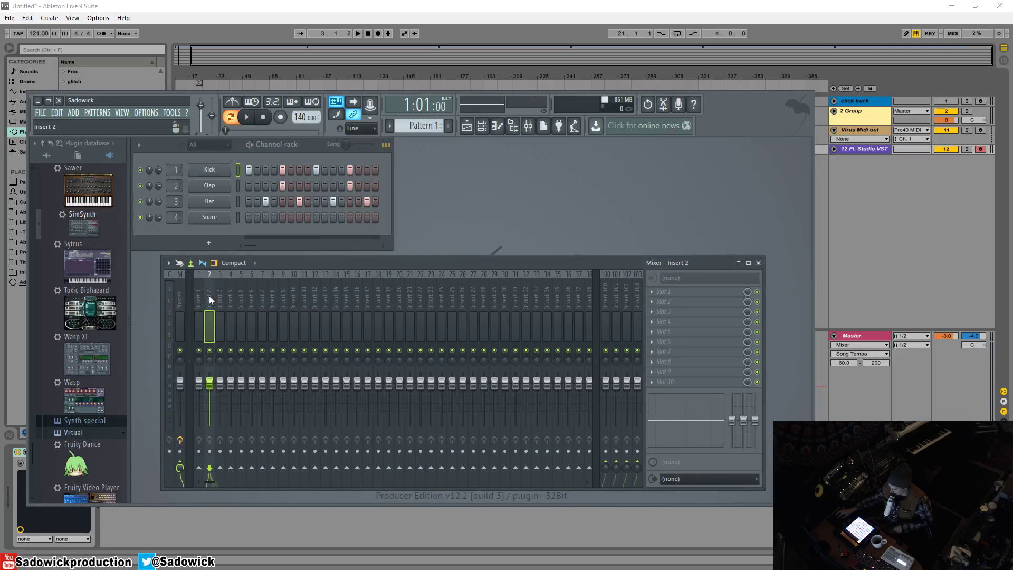
pyautogui.click(200, 299)
pyautogui.moveTo(384, 262); pyautogui.dragTo(370, 208)
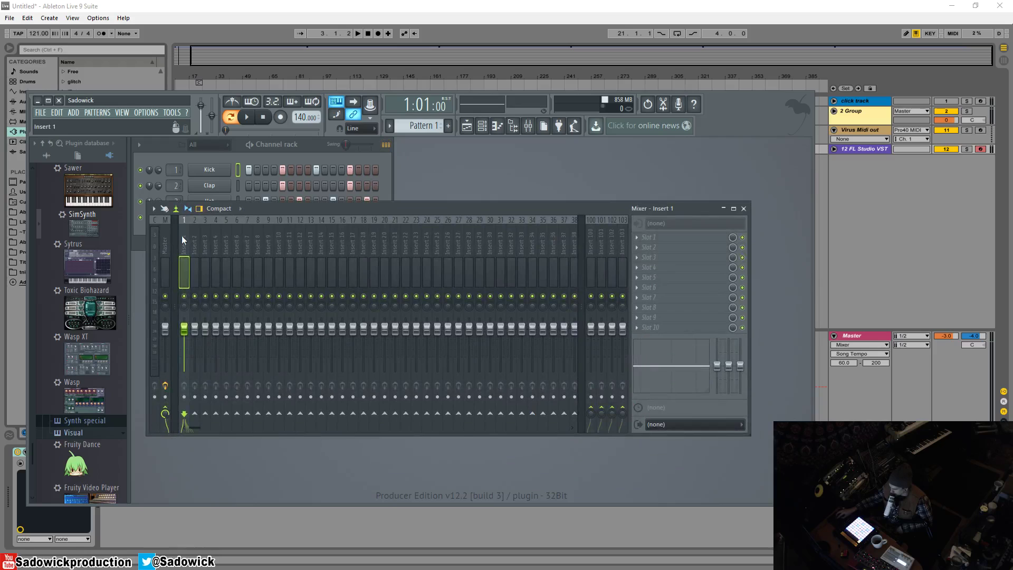
# Route mixer Insert 1 to FL 2, Insert 2 to FL 3, and Insert 3 to FL 4
pyautogui.click(689, 424)
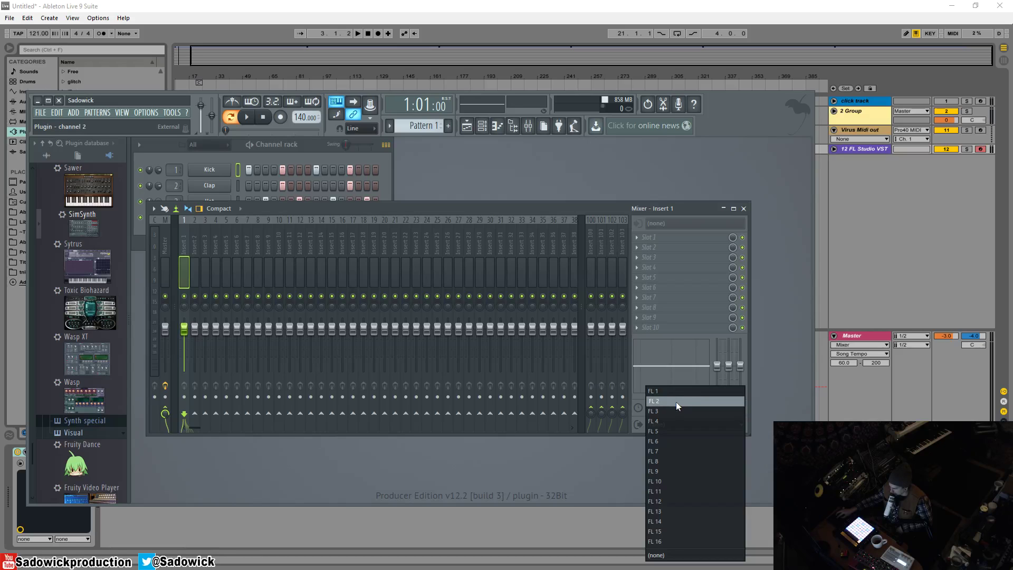
pyautogui.click(676, 401)
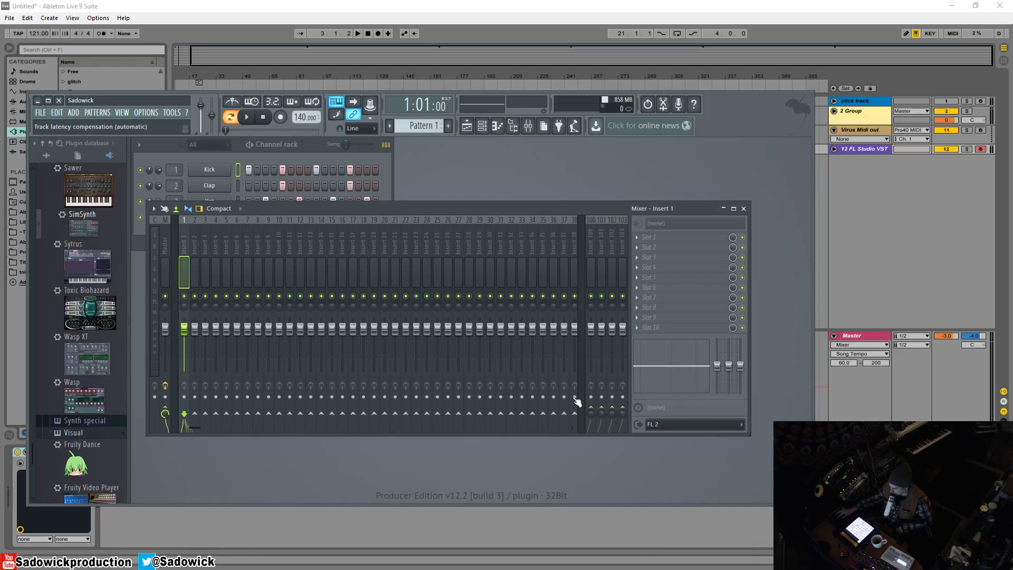
pyautogui.click(195, 230)
pyautogui.click(689, 424)
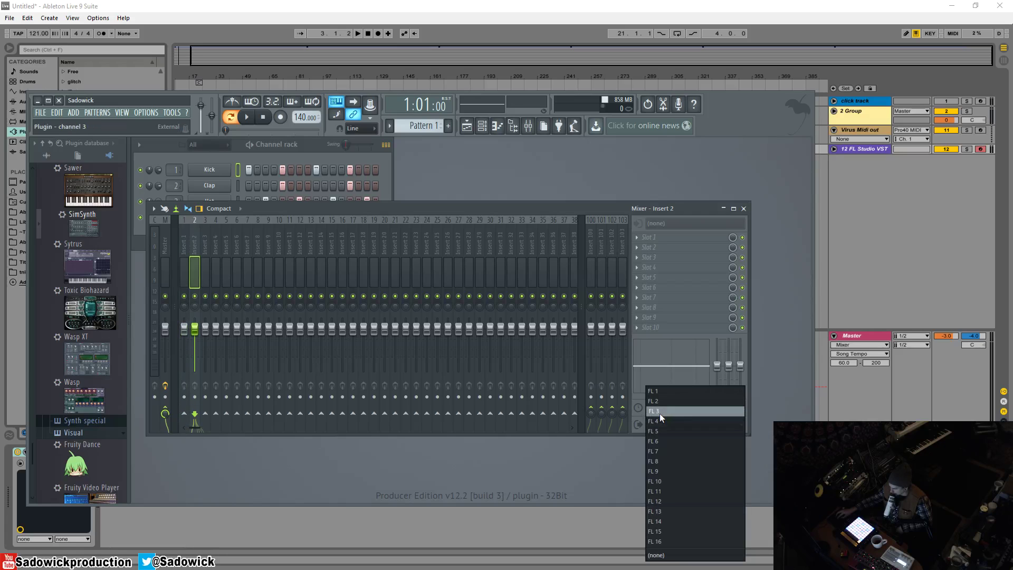
pyautogui.click(659, 413)
pyautogui.click(205, 269)
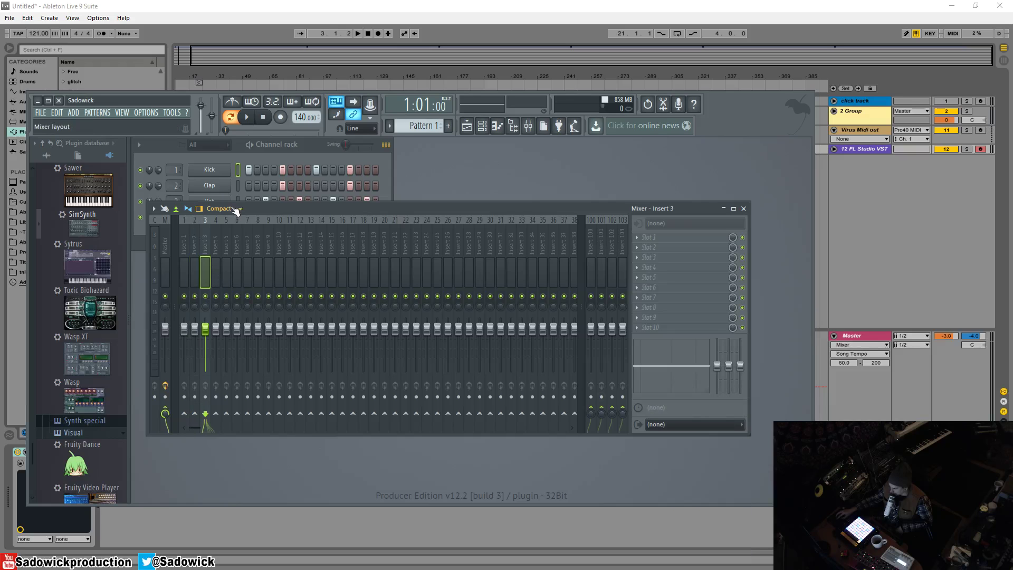
pyautogui.click(690, 425)
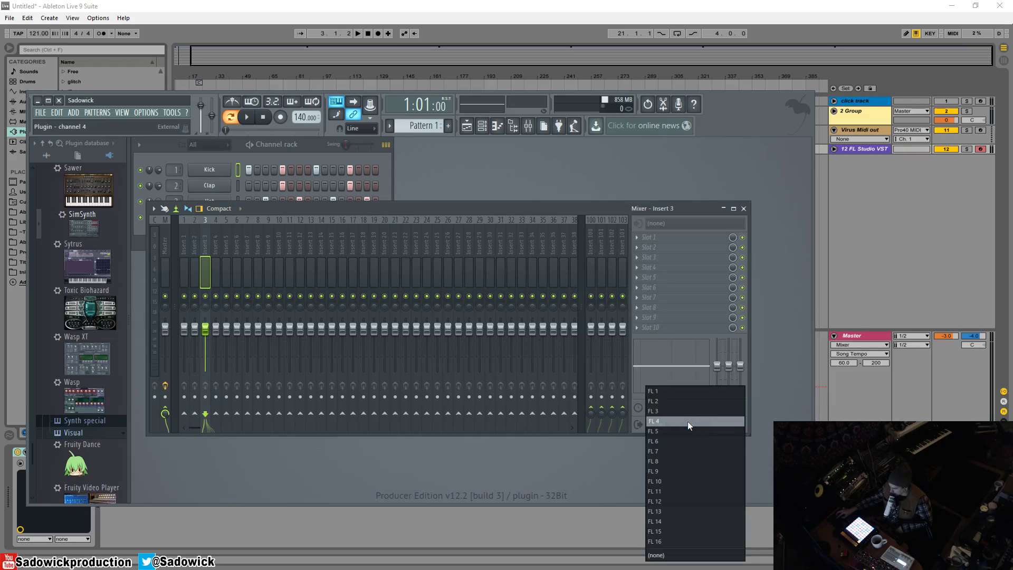
pyautogui.click(688, 422)
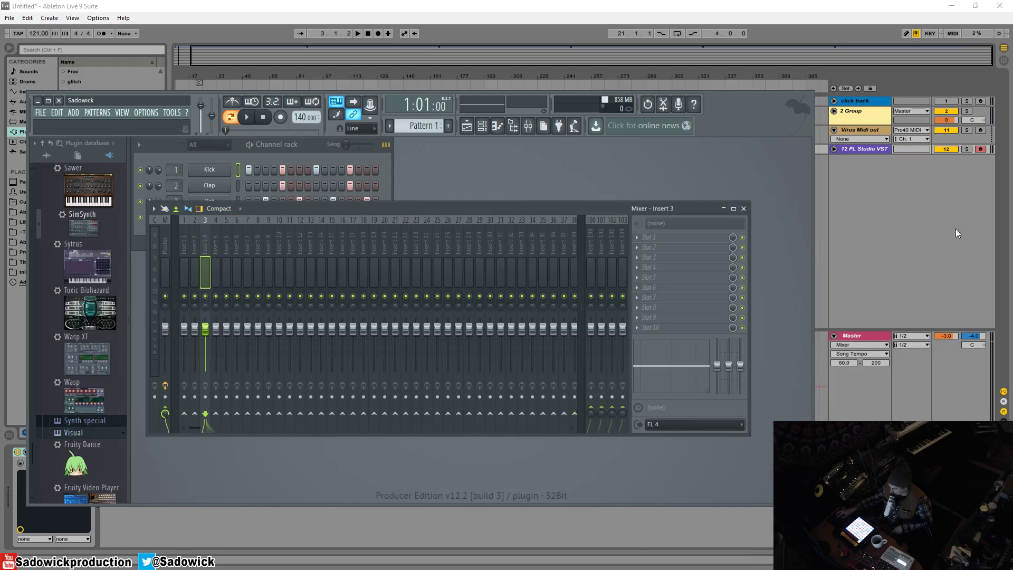
# Deactivate the FL Studio track and insert a new audio track below it
pyautogui.click(949, 150)
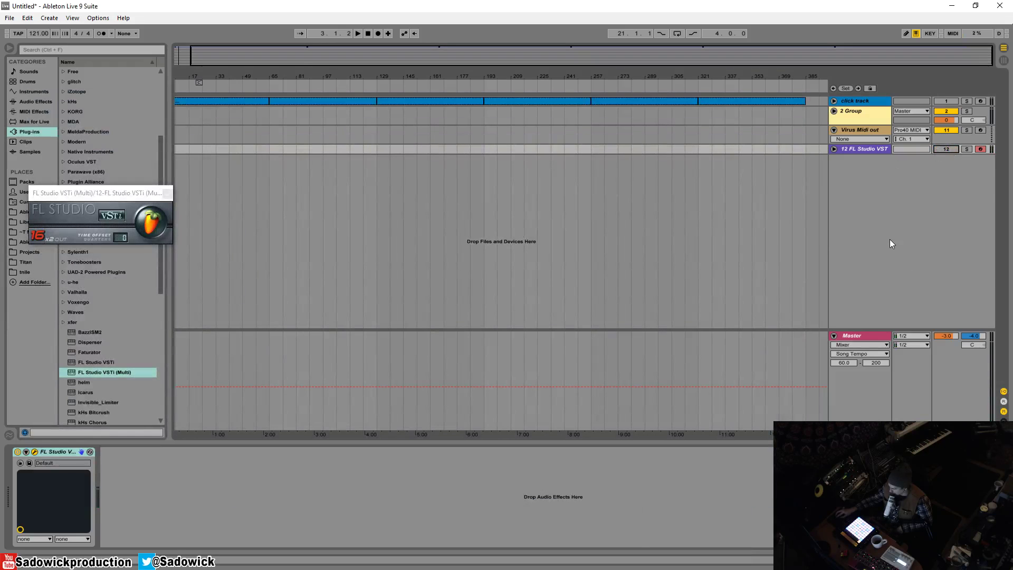
pyautogui.rightClick(850, 183)
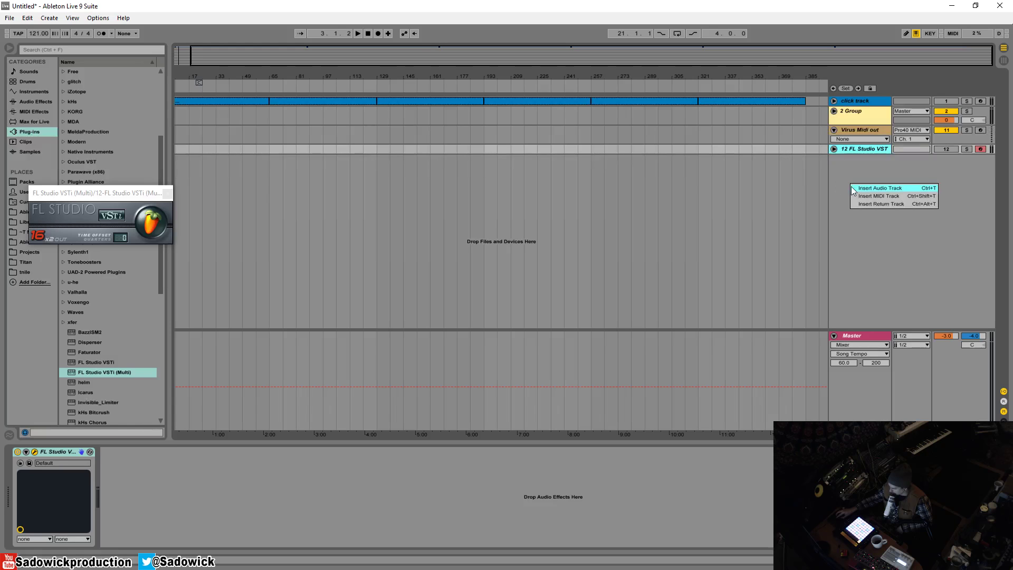
pyautogui.click(866, 188)
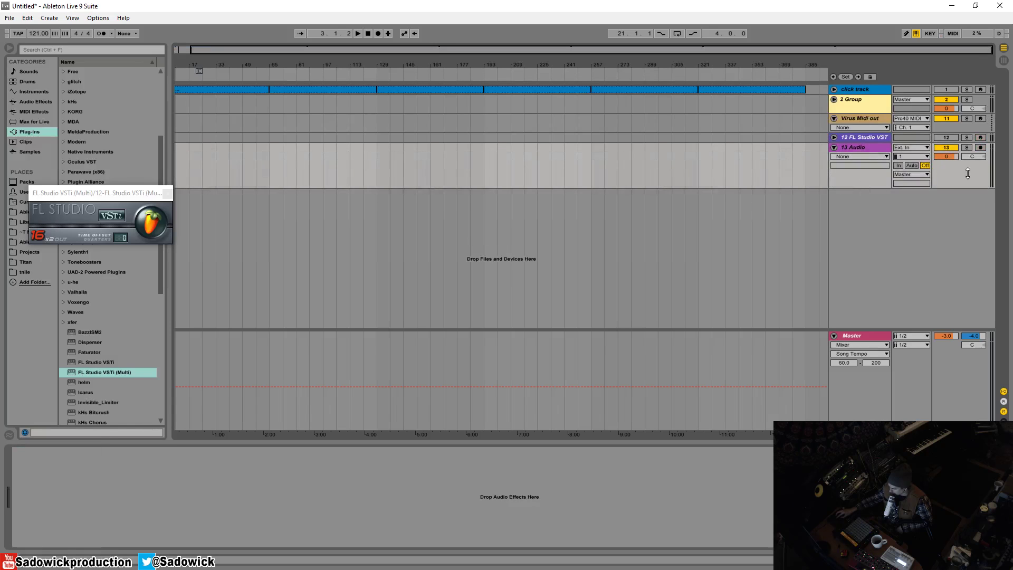
# Feed 13 Audio from FL Studio VSTi (Multi) channel FL 2, monitor In, and start playback
pyautogui.click(903, 148)
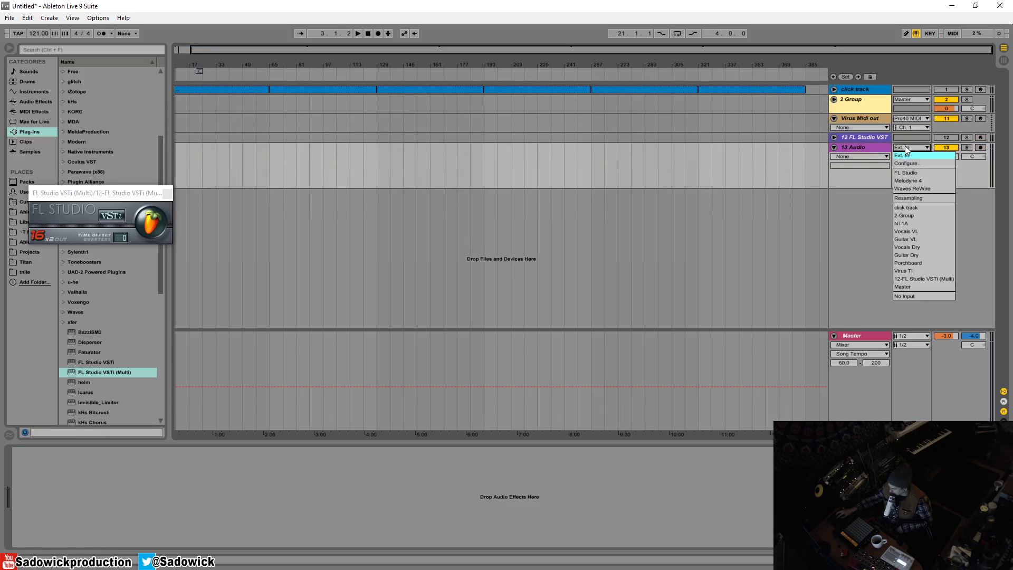
pyautogui.click(924, 279)
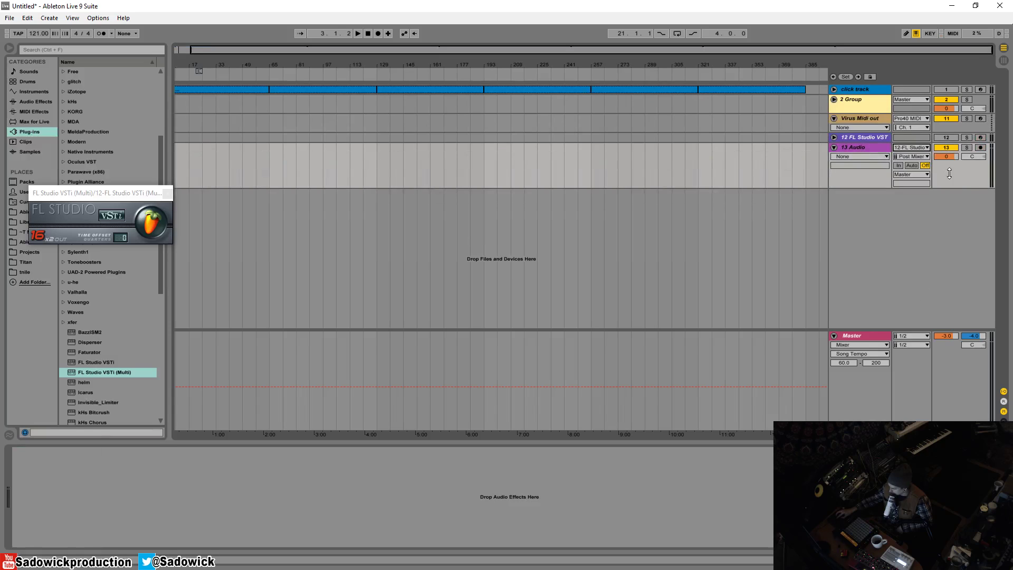
pyautogui.click(914, 157)
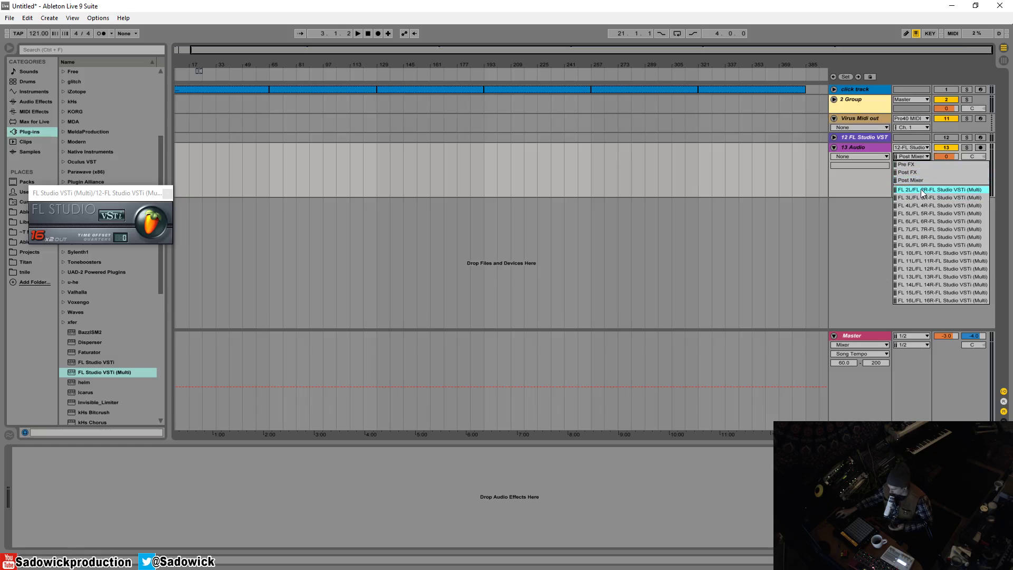
pyautogui.click(921, 190)
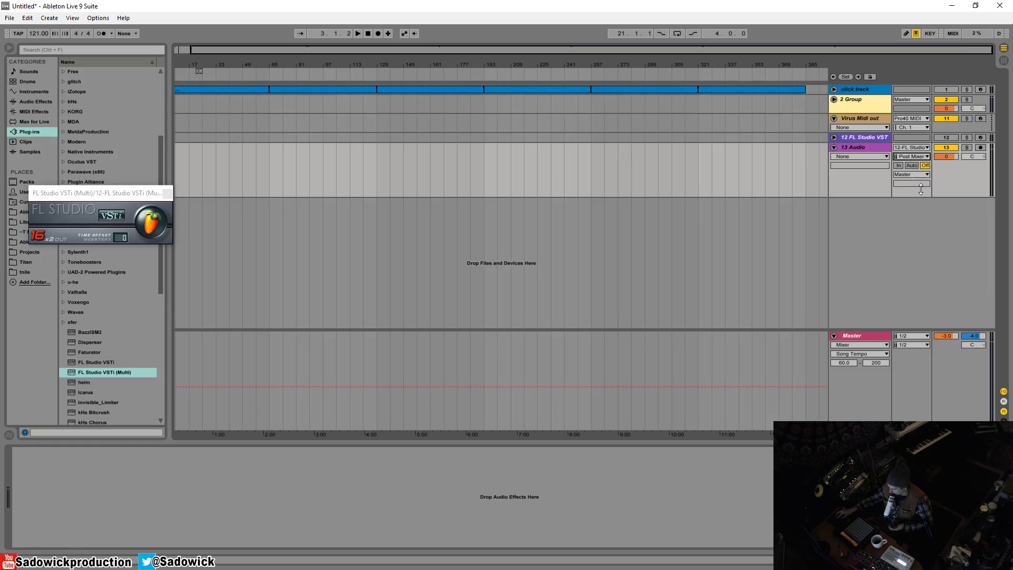
pyautogui.click(898, 165)
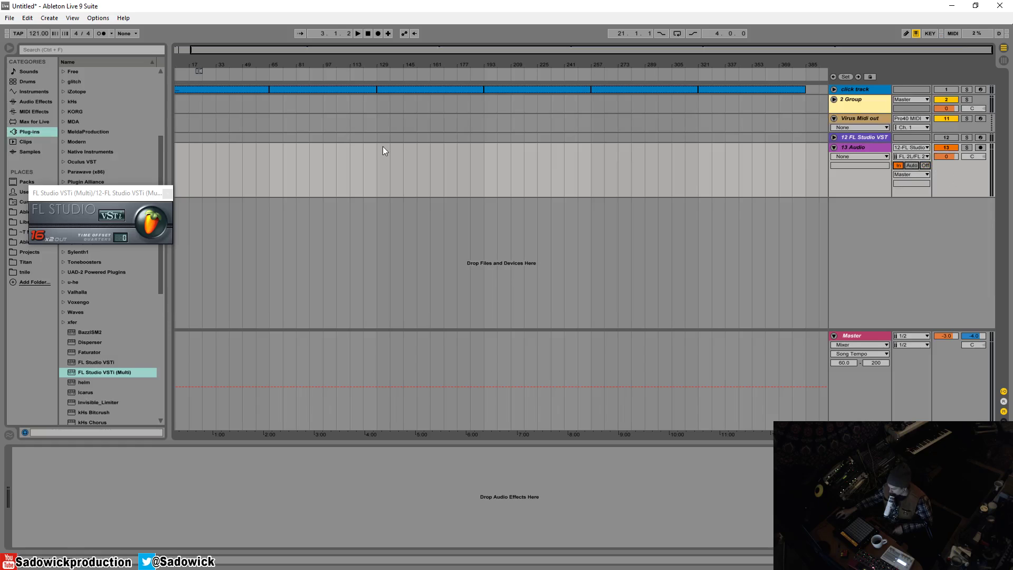
pyautogui.press('space')
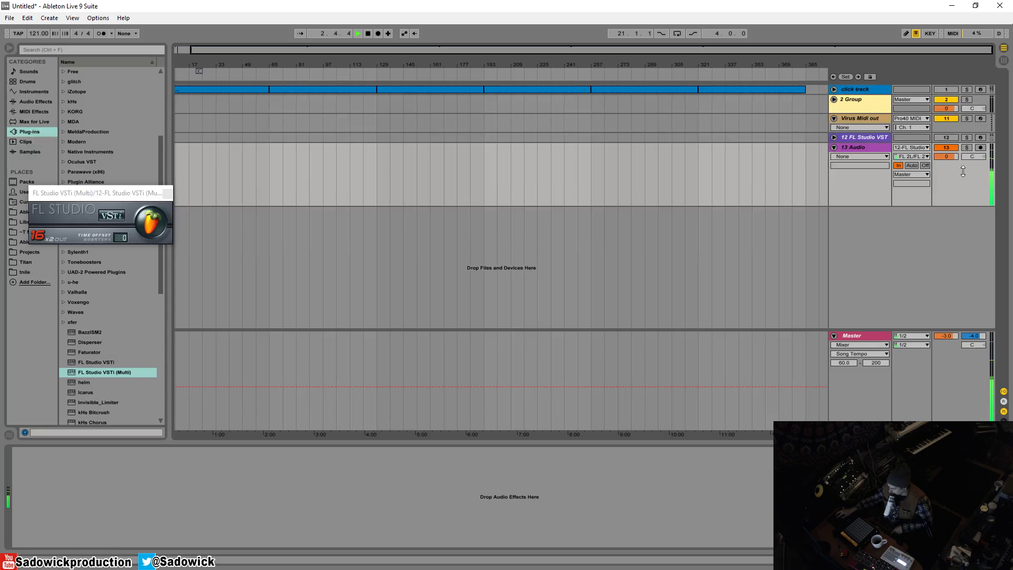
# Duplicate 13 Audio into 14 Audio with input FL 3L/FL 3R, and shorten it
pyautogui.rightClick(960, 174)
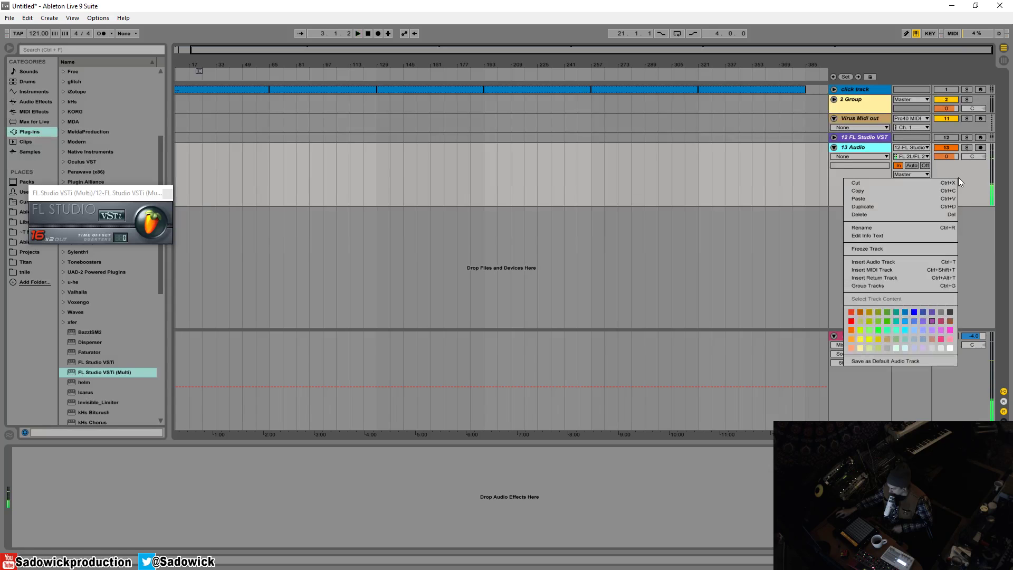
pyautogui.click(890, 205)
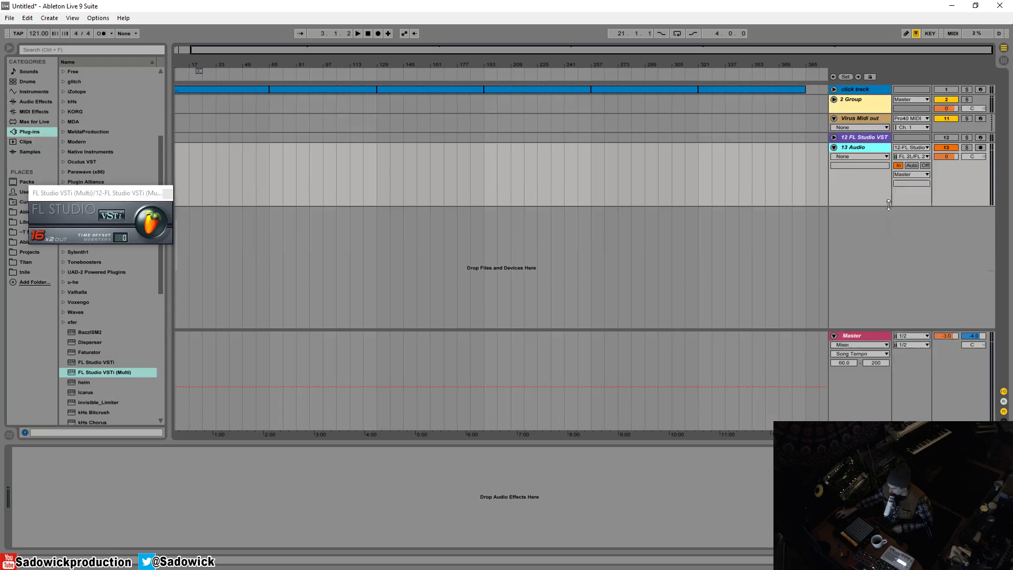
pyautogui.click(908, 221)
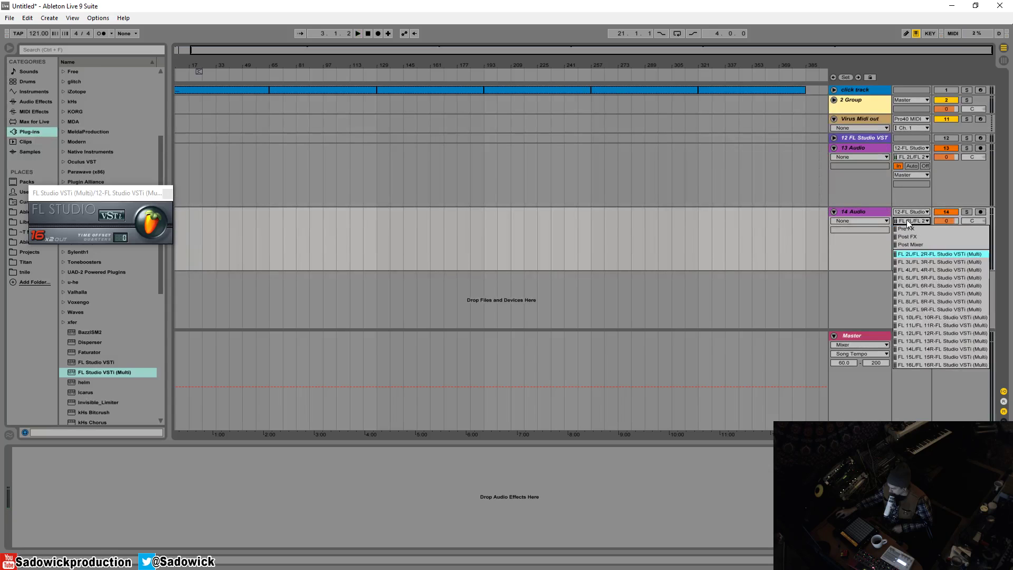
pyautogui.click(915, 256)
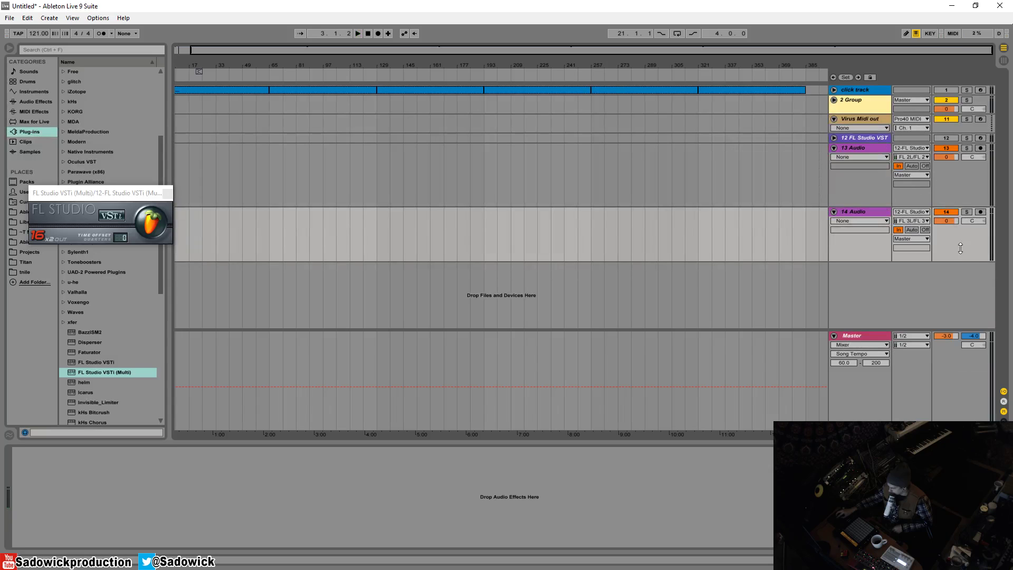
pyautogui.moveTo(960, 248); pyautogui.dragTo(961, 212)
# Duplicate 14 Audio into 15 Audio with input FL 4L/FL 4R, and fold the tracks
pyautogui.rightClick(960, 217)
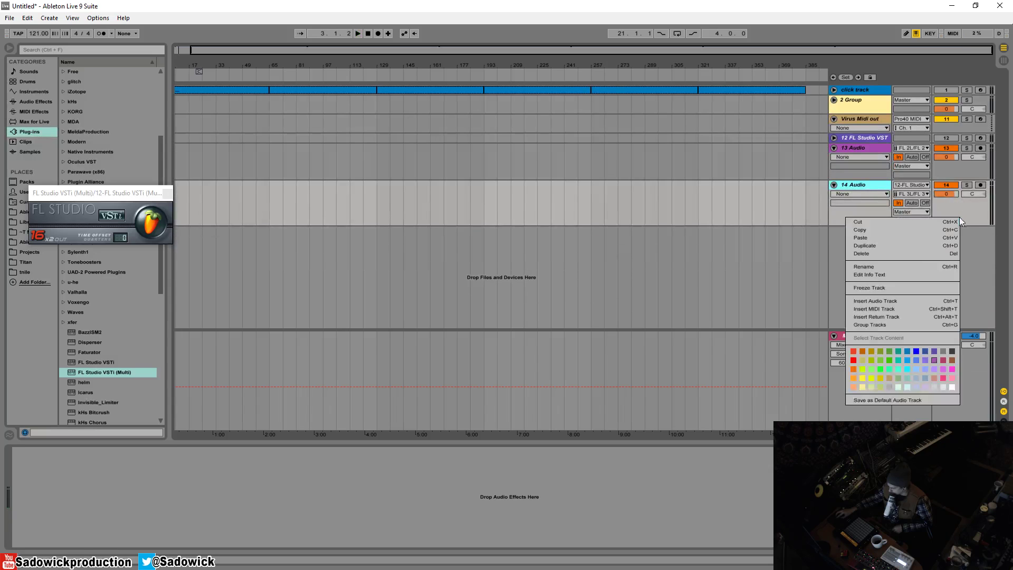
pyautogui.click(913, 247)
pyautogui.click(911, 241)
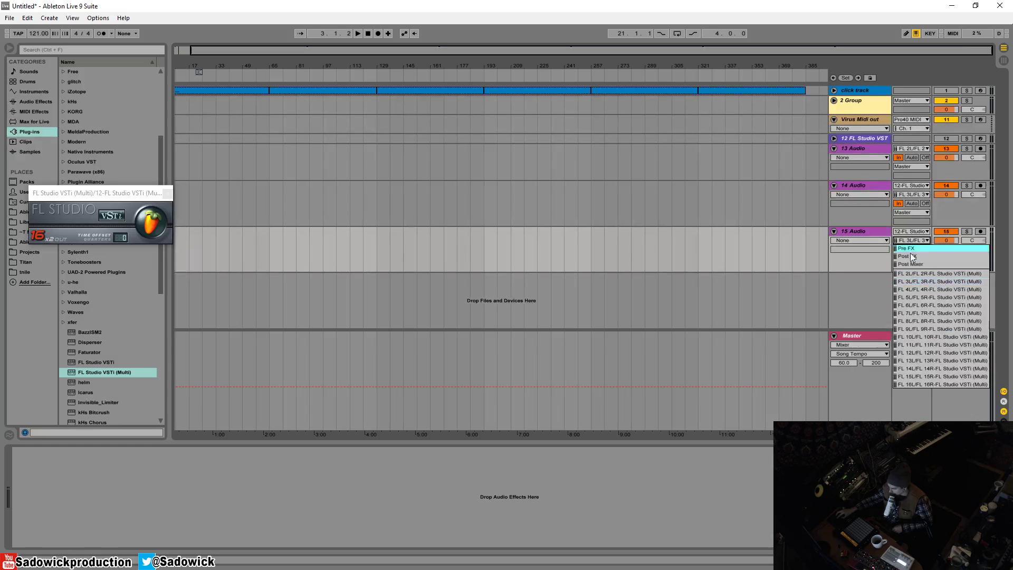
pyautogui.click(921, 290)
pyautogui.moveTo(947, 222); pyautogui.dragTo(961, 163)
# Show the FL Studio device, set the start point at bar 129, and play
pyautogui.click(859, 138)
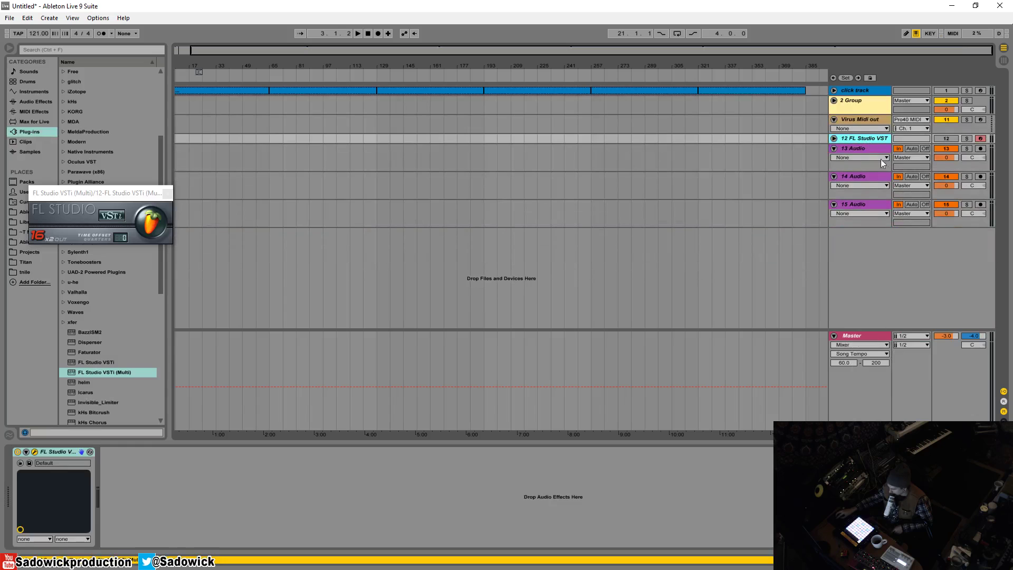
pyautogui.click(379, 151)
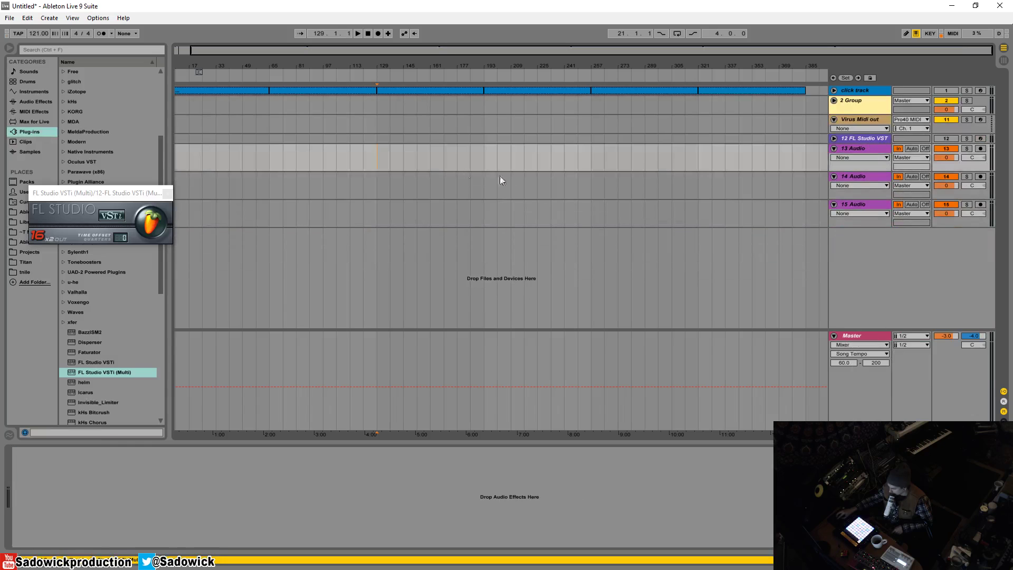
pyautogui.press('space')
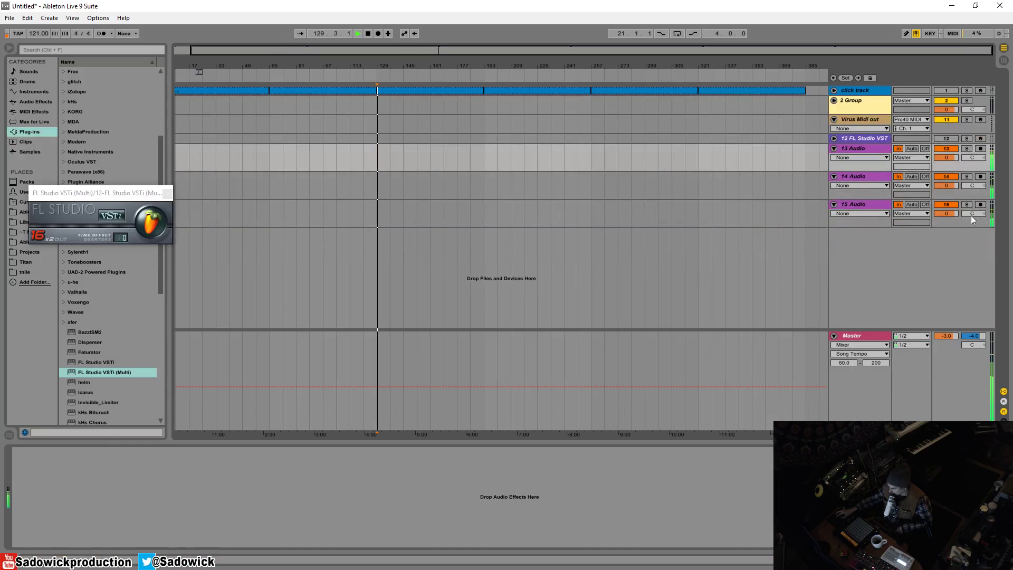
# Solo 14 Audio, then 15 Audio, select 15 Audio, and close the FL Studio window
pyautogui.click(967, 176)
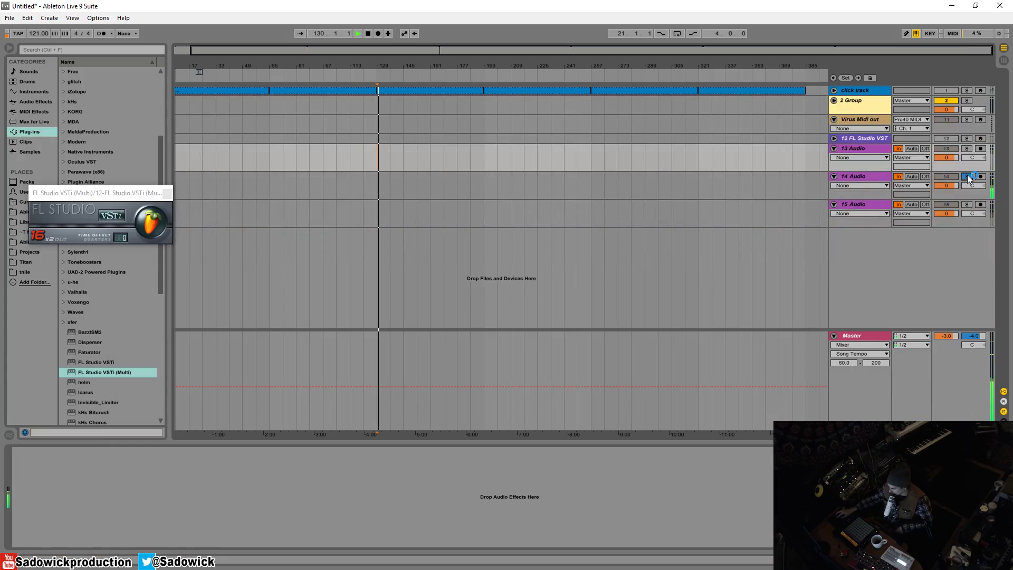
pyautogui.click(969, 204)
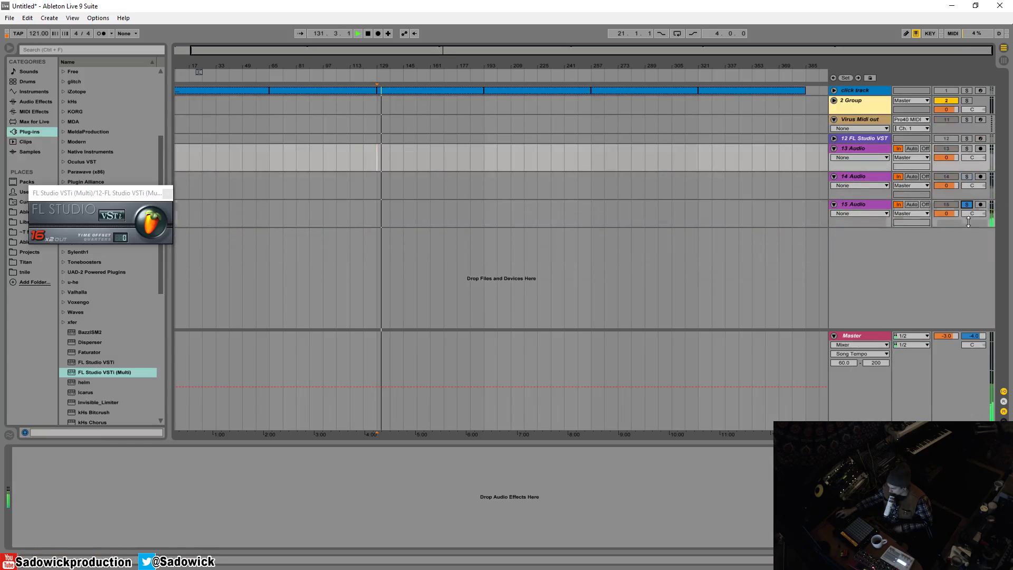
pyautogui.click(968, 222)
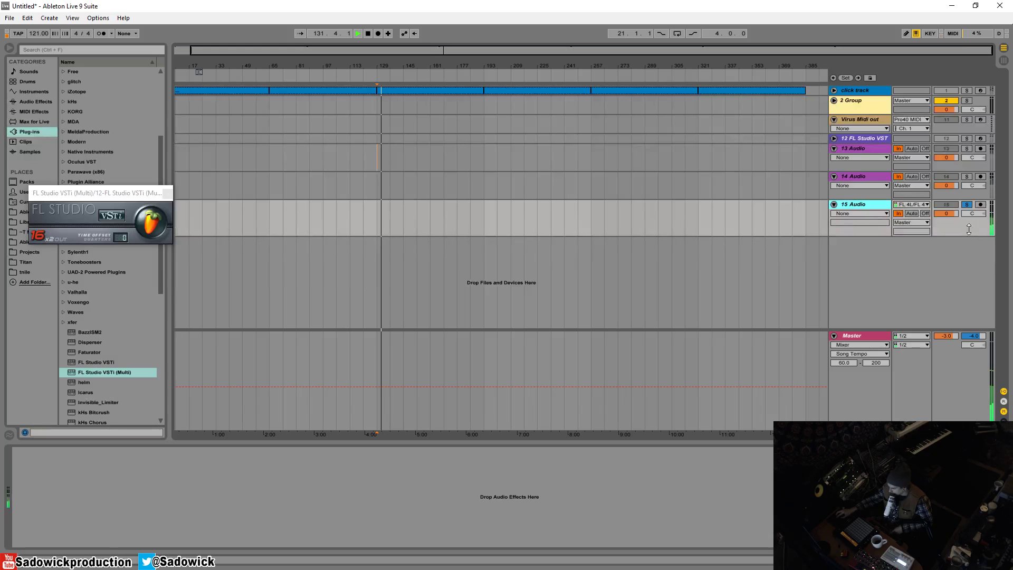
pyautogui.click(166, 193)
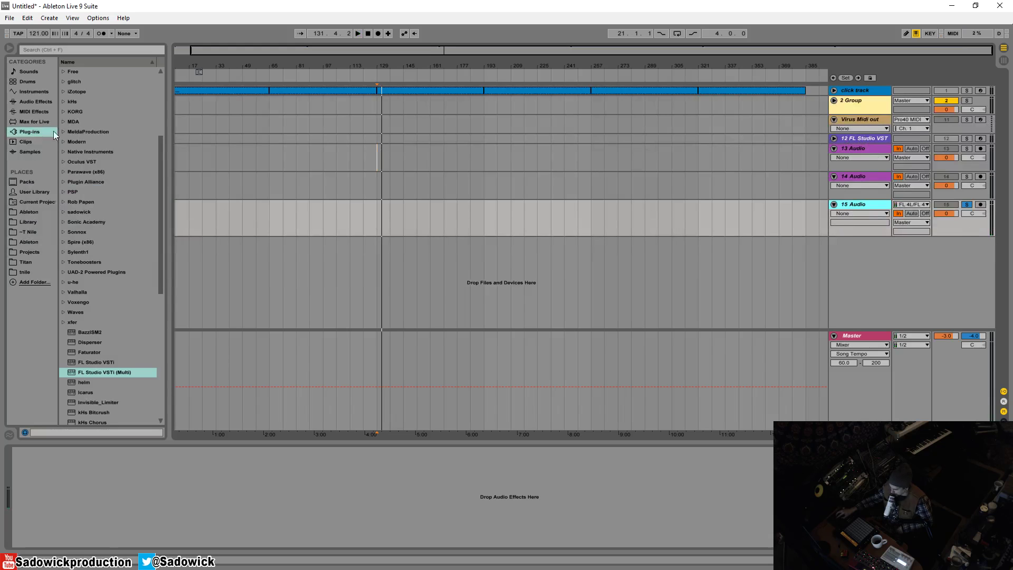
# From Audio Effects, put a Compressor on 13 Audio, solo it, and add EQ Eight
pyautogui.click(36, 101)
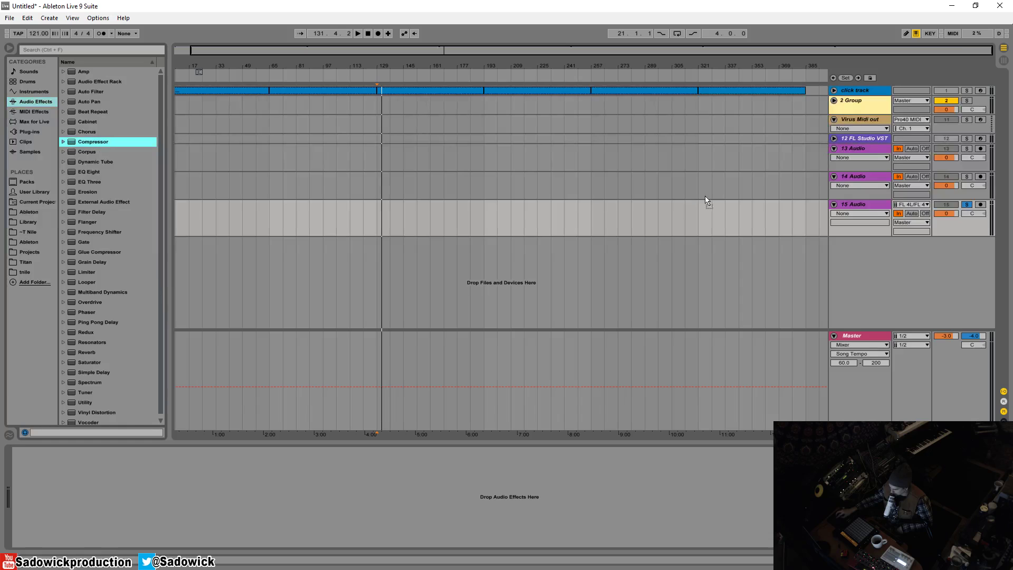
pyautogui.click(865, 149)
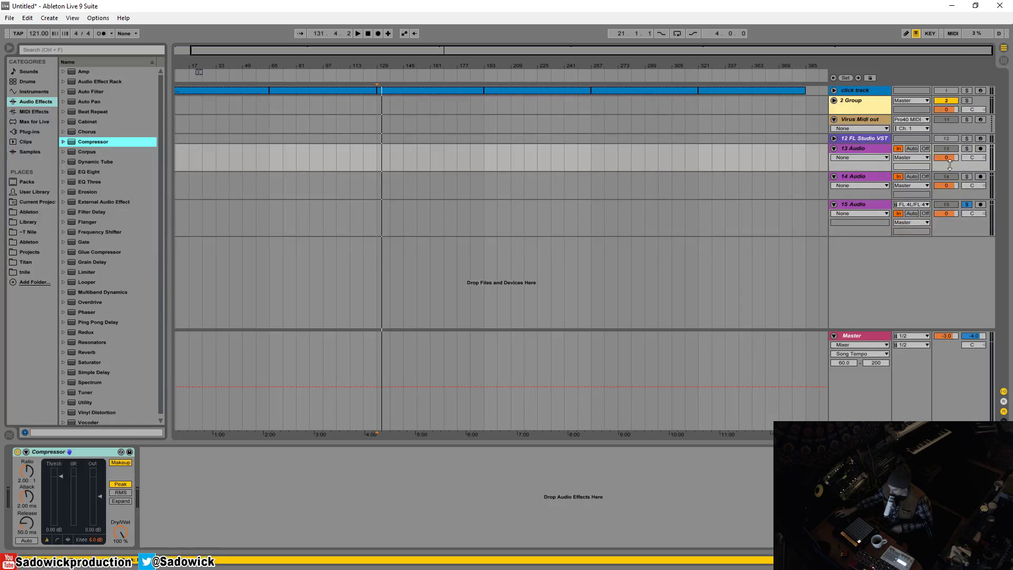
pyautogui.click(968, 149)
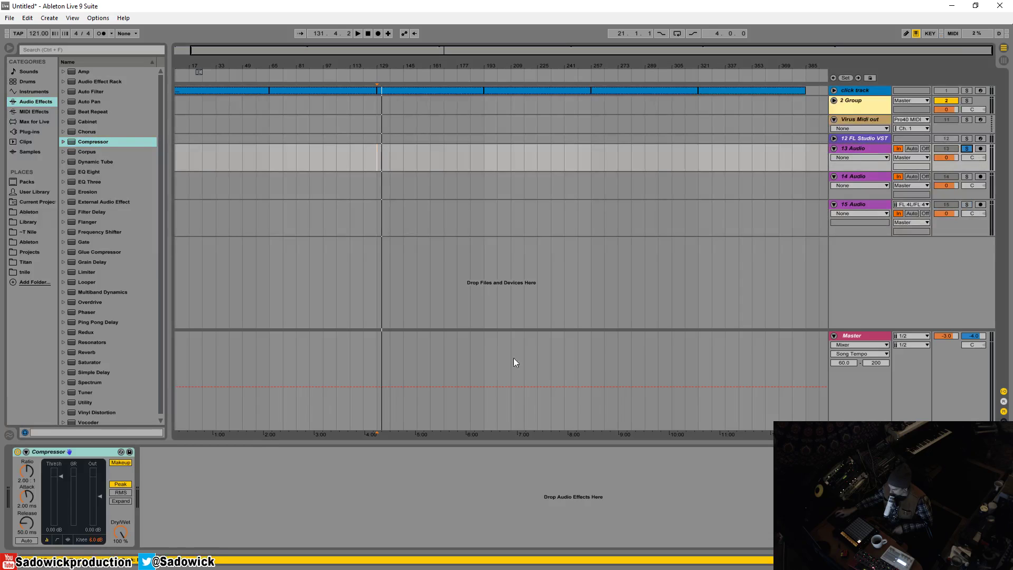
pyautogui.doubleClick(94, 173)
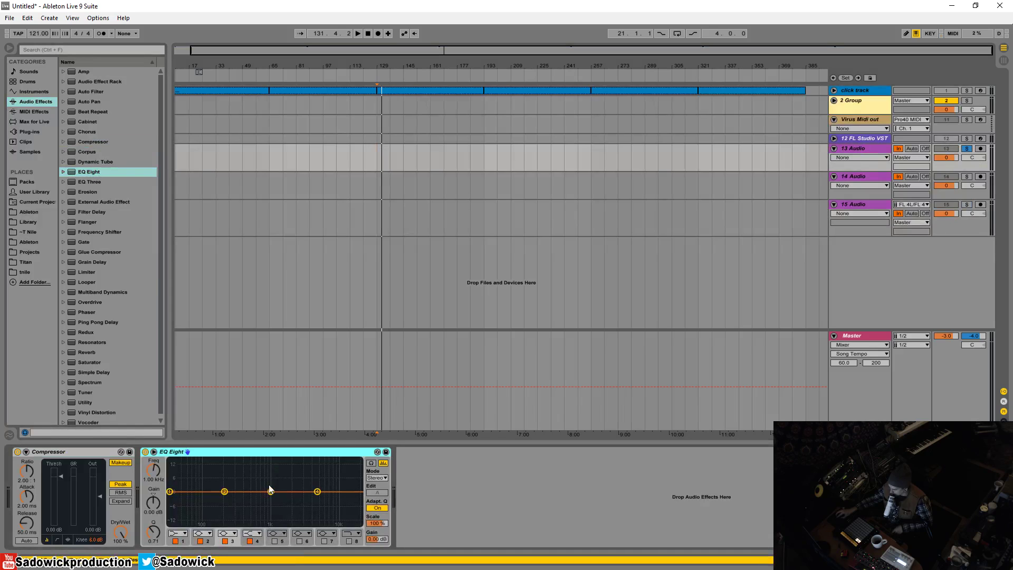
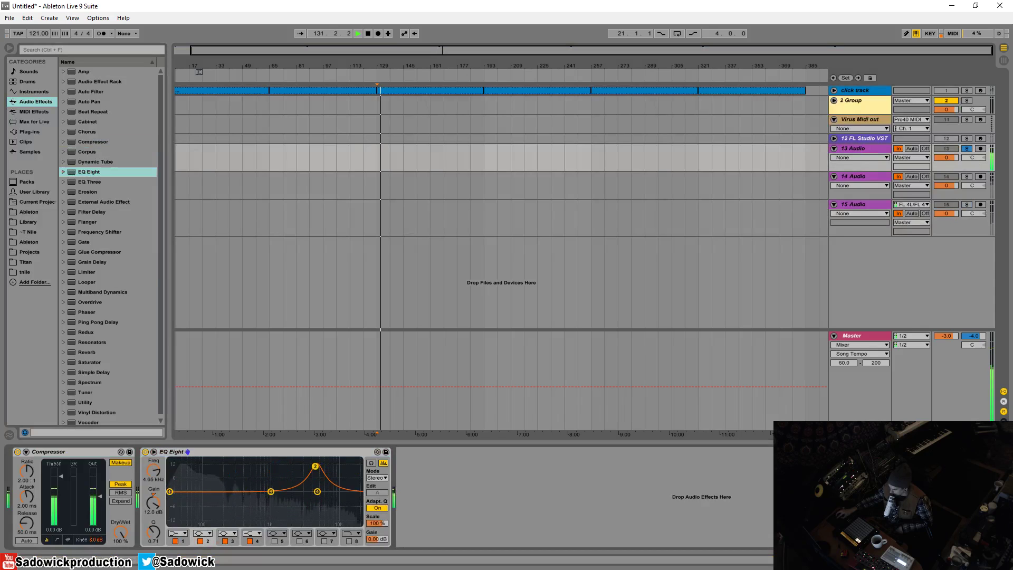
# Unsolo the 13 Audio track so all tracks play, then stop playback
pyautogui.click(967, 149)
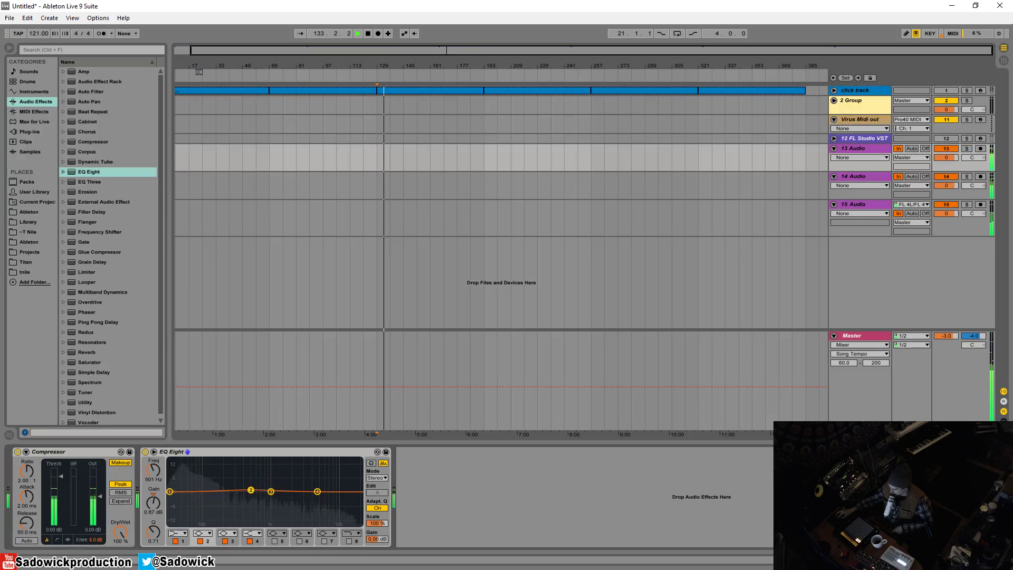
pyautogui.press('space')
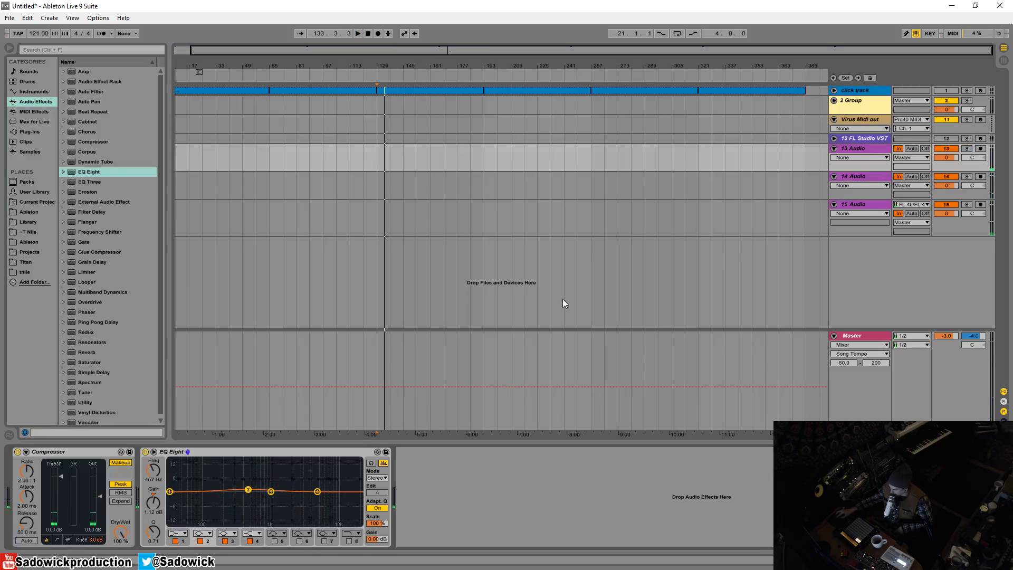